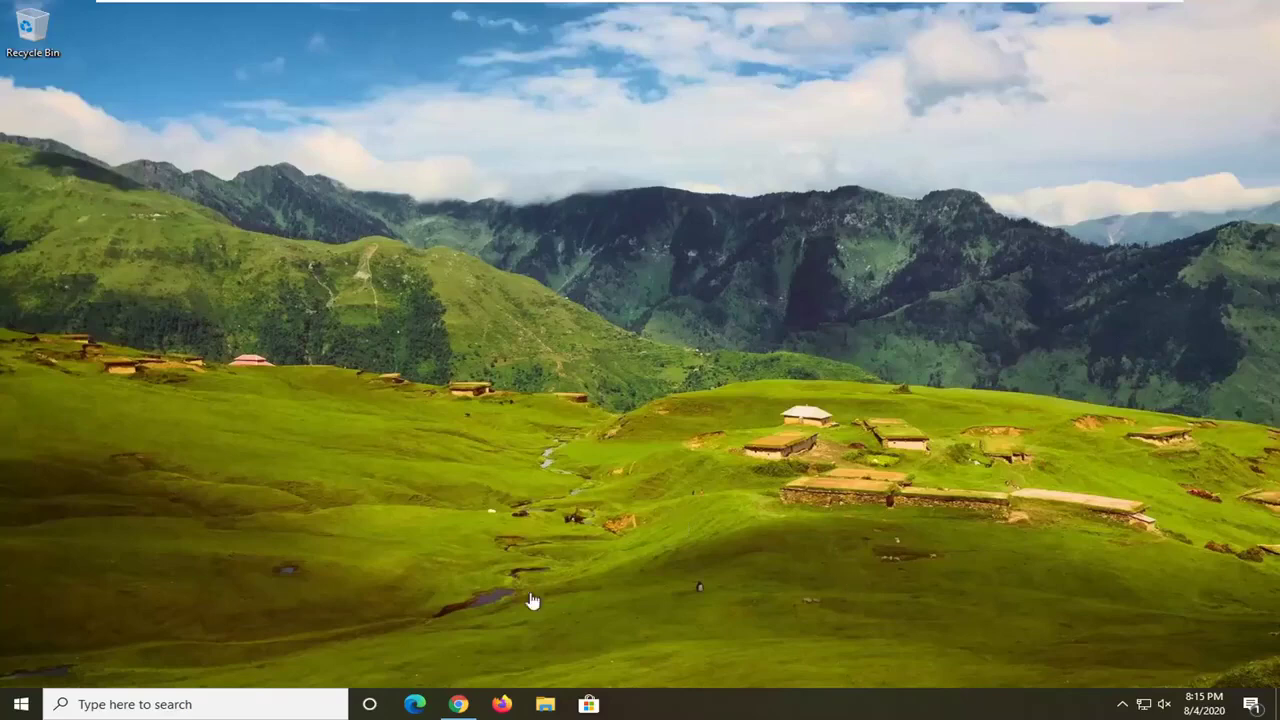
Open a maximized Google Chrome window and search the web for "microsoft visual c++".
right_click(459, 704)
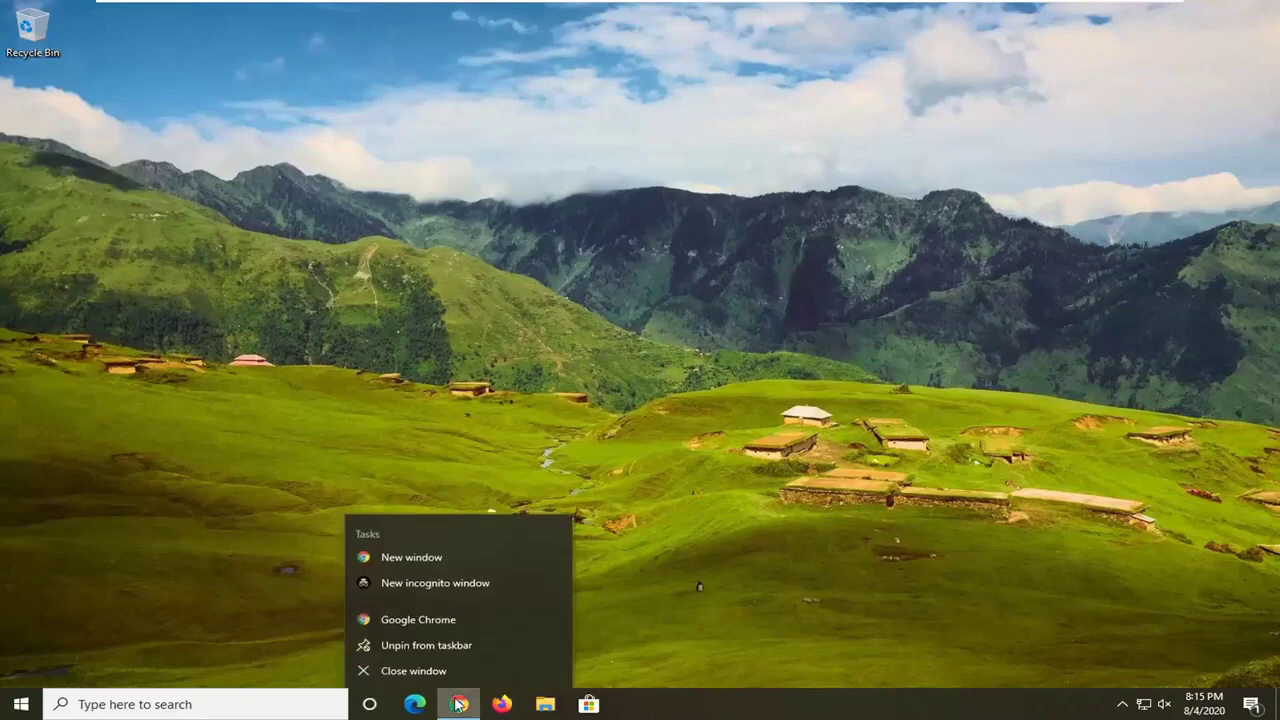
left_click(442, 617)
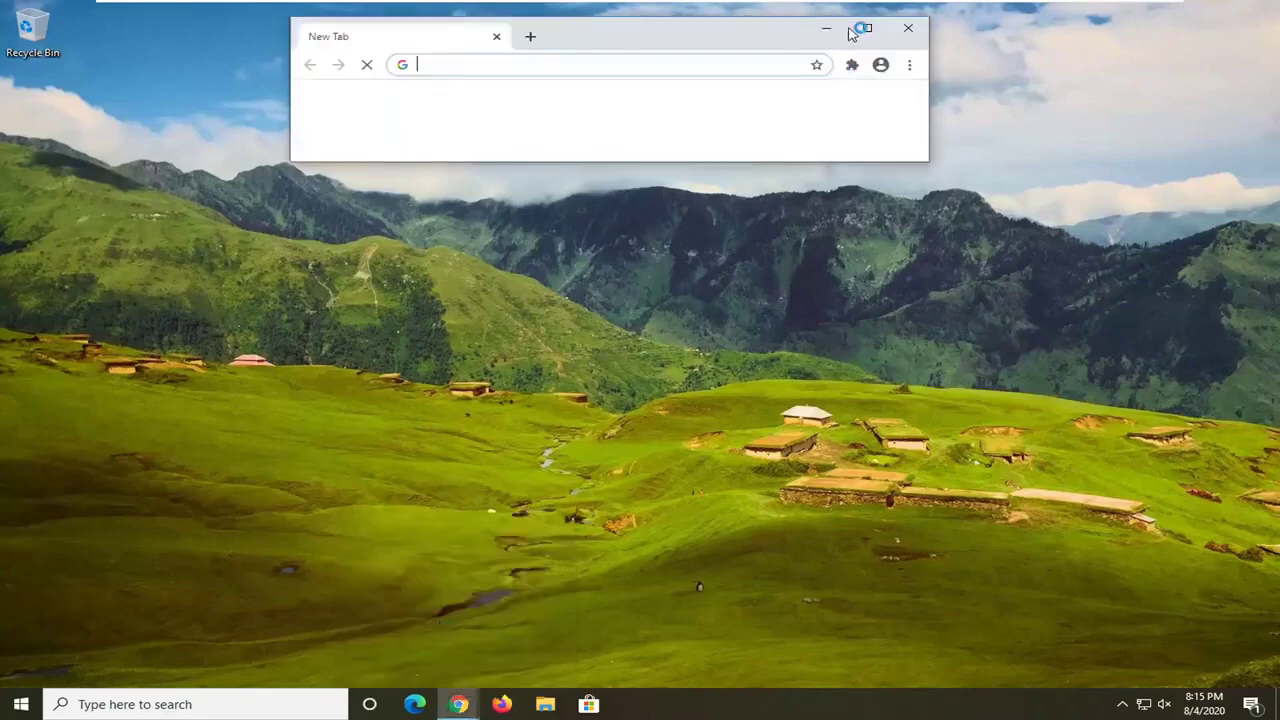
left_click(857, 28)
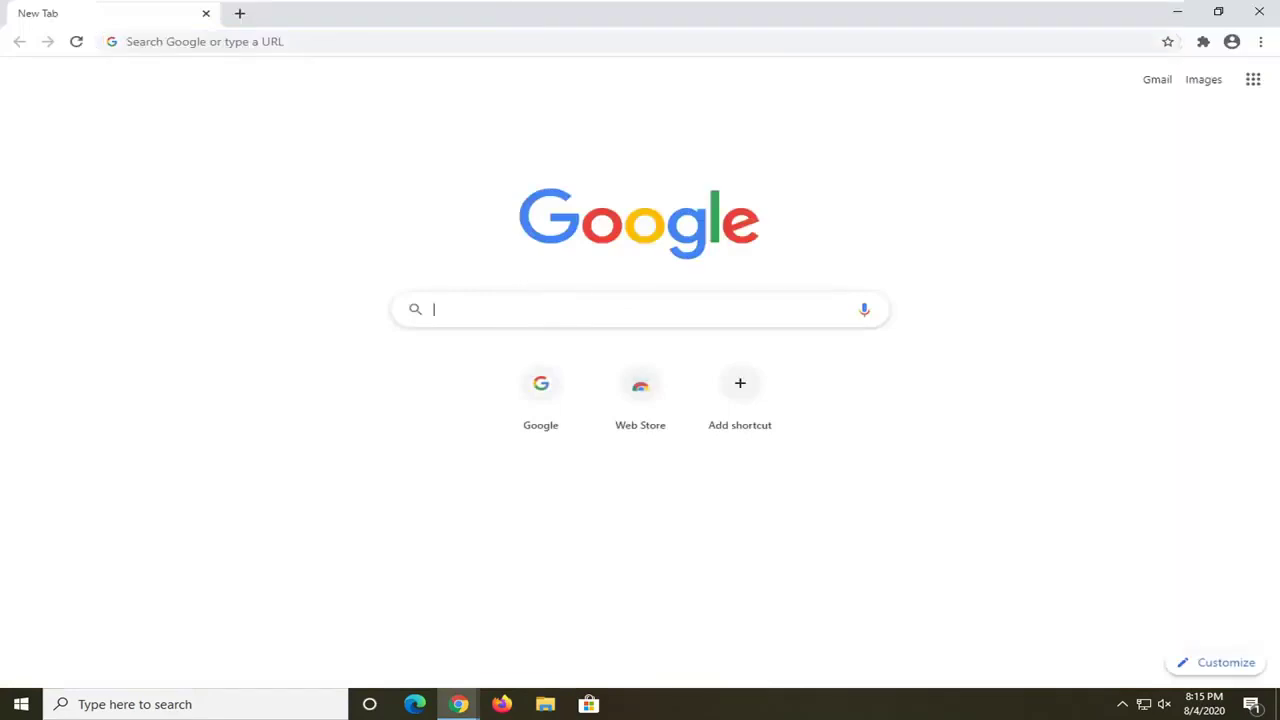
type("microsoft visua")
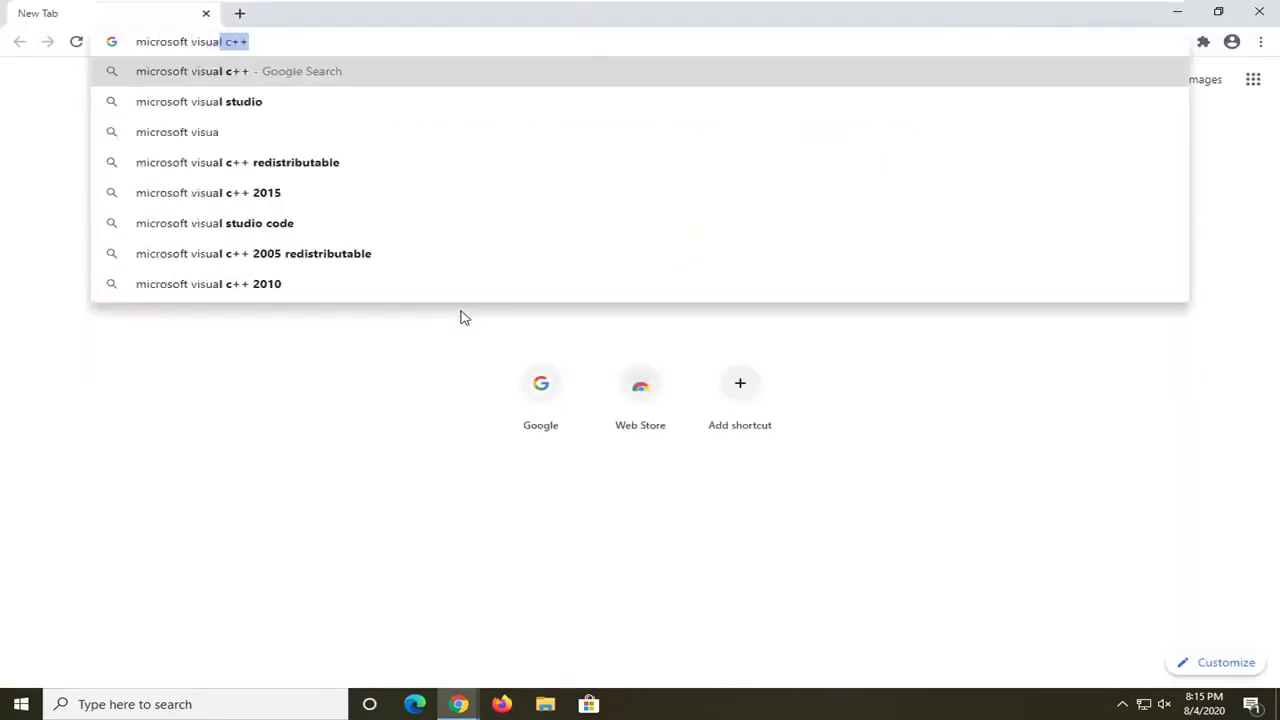
type("l c++")
key("Return")
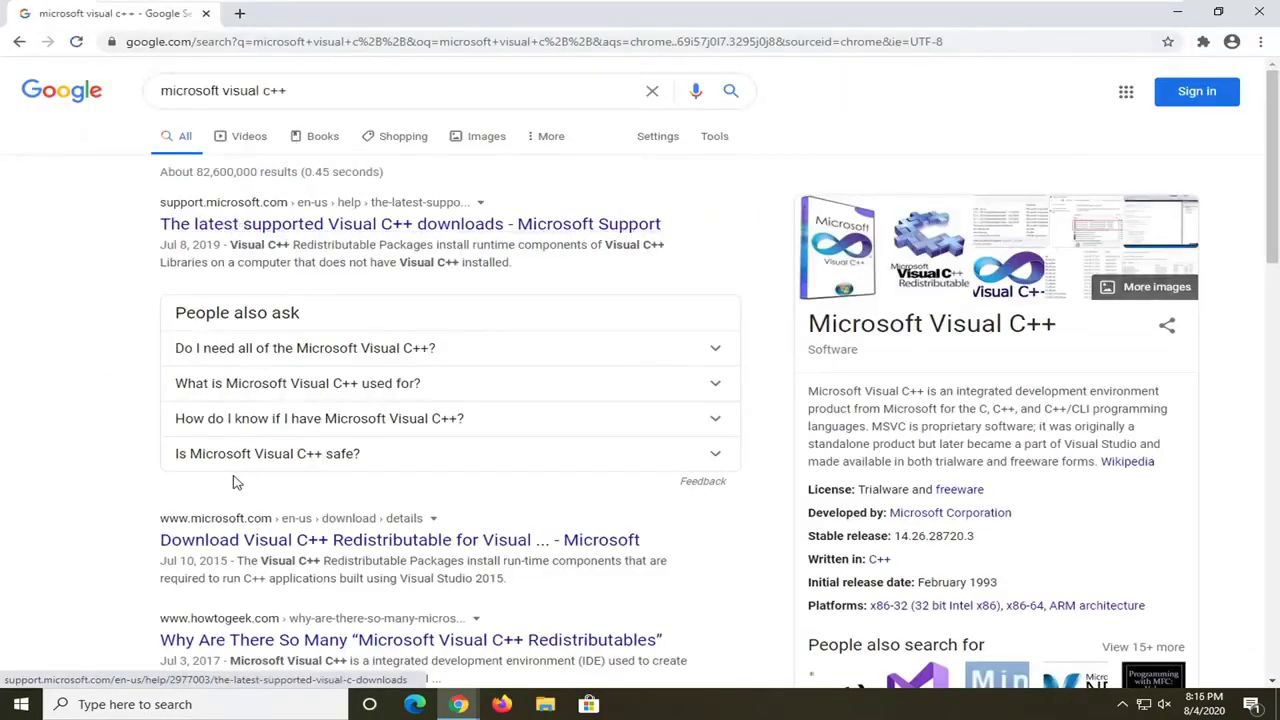
Open Microsoft's Visual C++ Redistributable for Visual Studio 2015 download page from the results and request the English download.
scroll(235, 484, "down", 1)
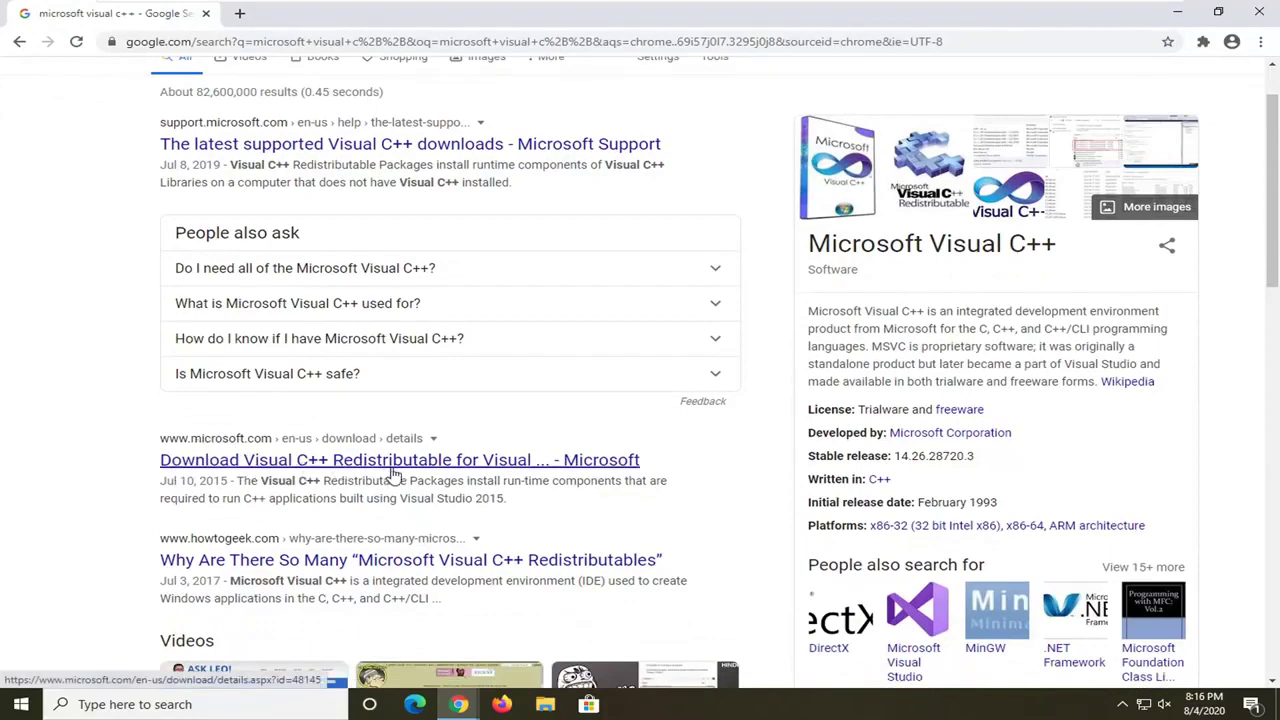
left_click(329, 467)
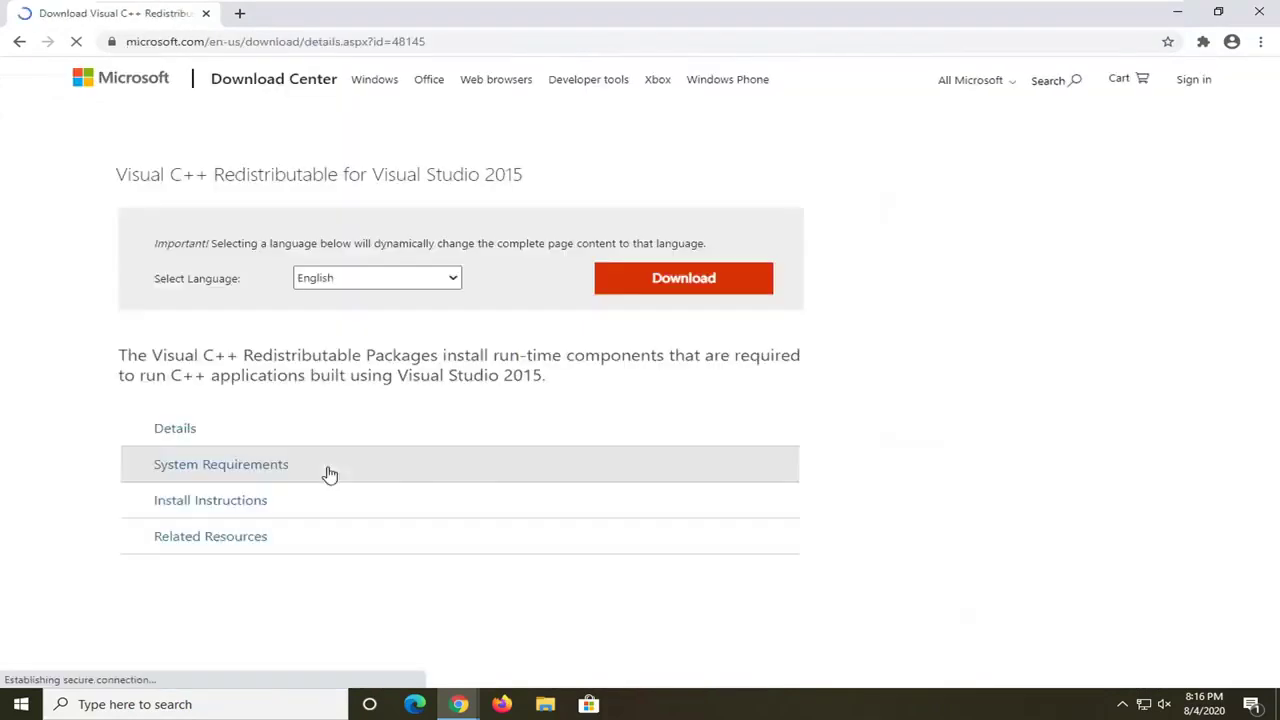
scroll(414, 463, "down", 3)
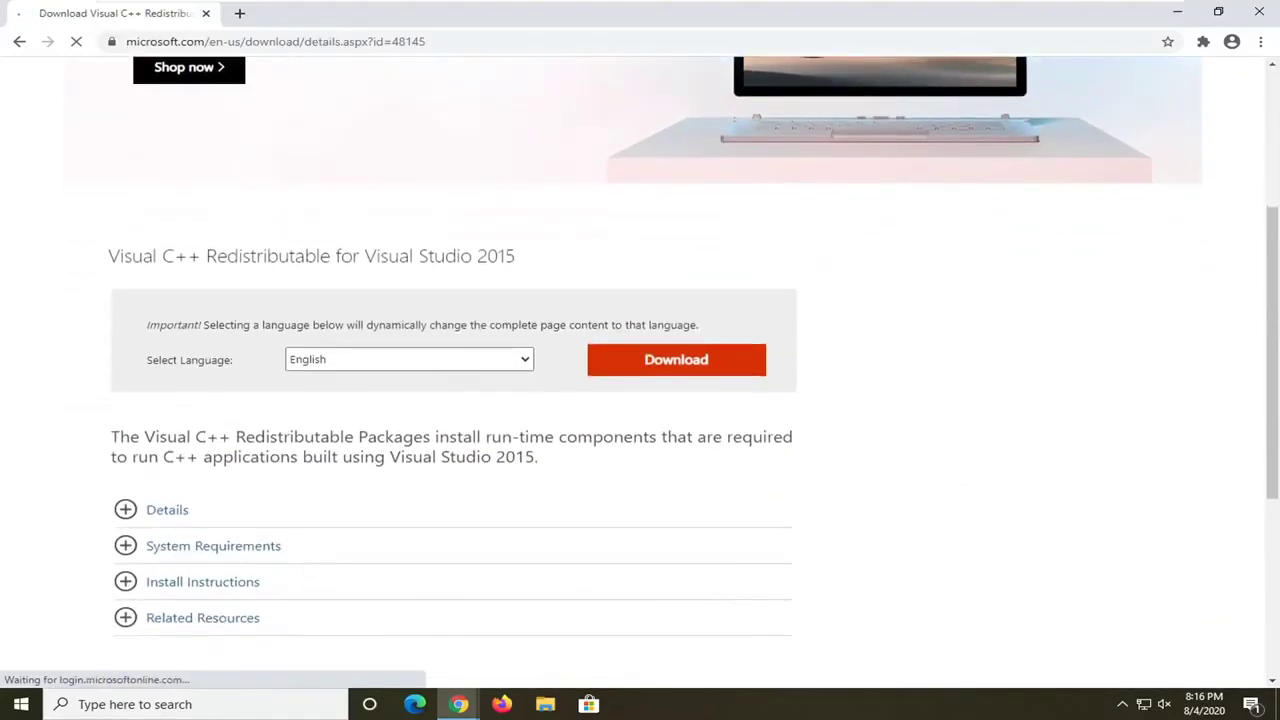
left_click(686, 366)
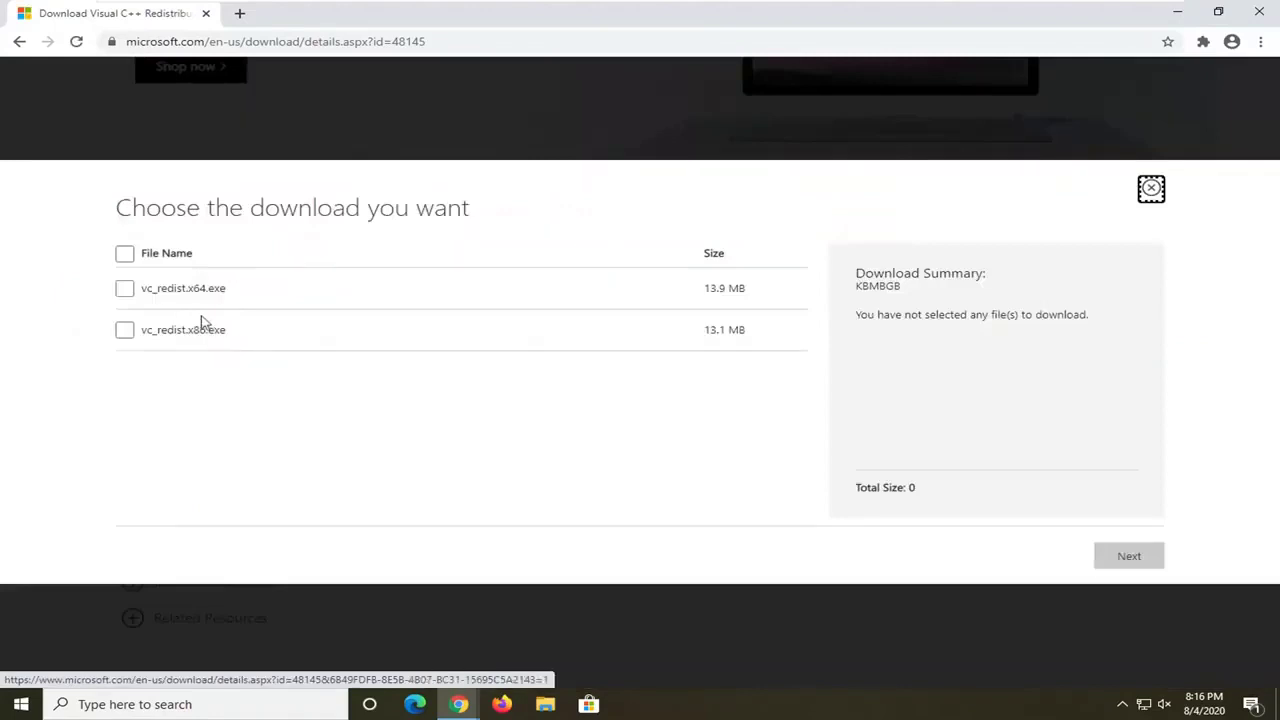
Choose vc_redist.x86.exe as the only file and download it.
left_click_drag(186, 330, 226, 330)
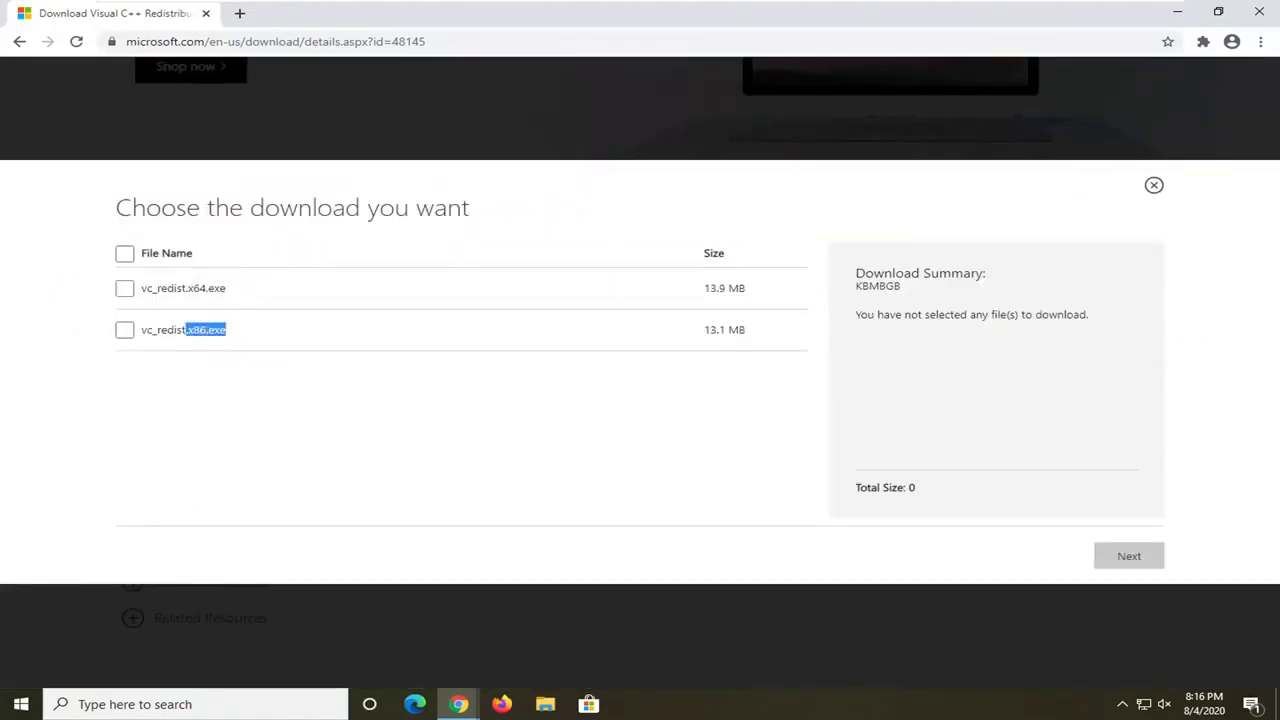
left_click_drag(193, 288, 226, 288)
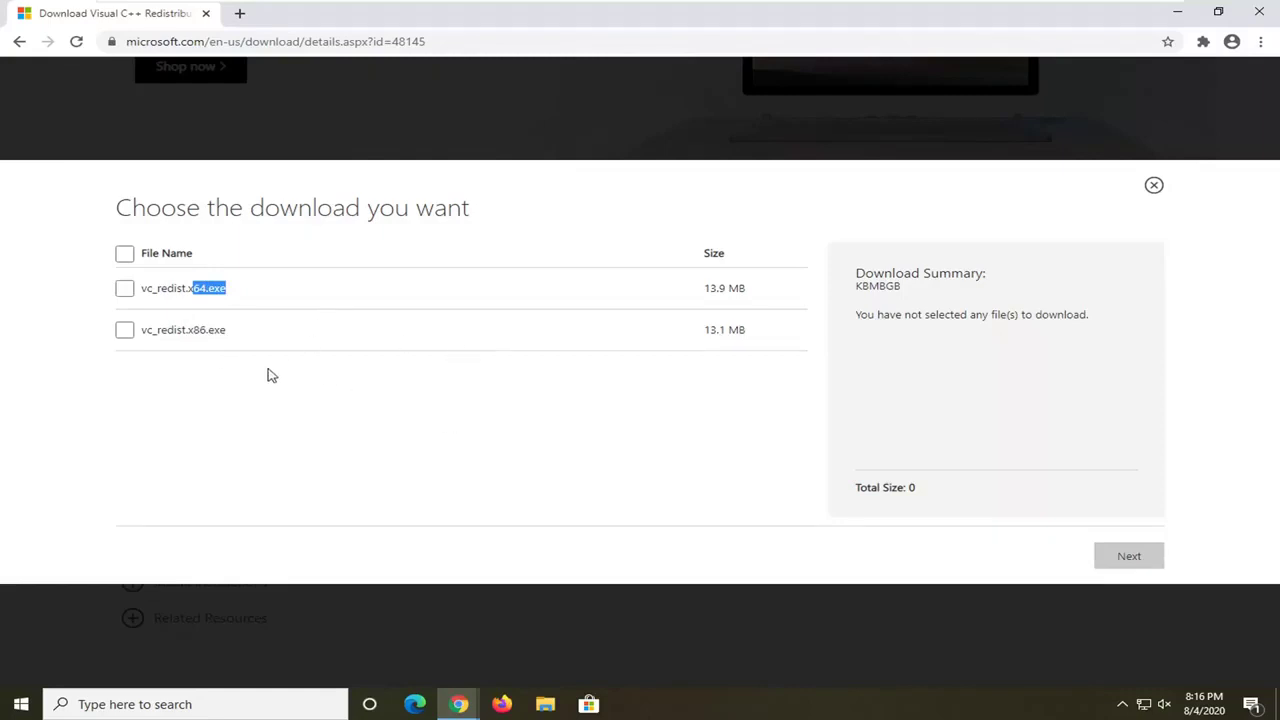
left_click(320, 362)
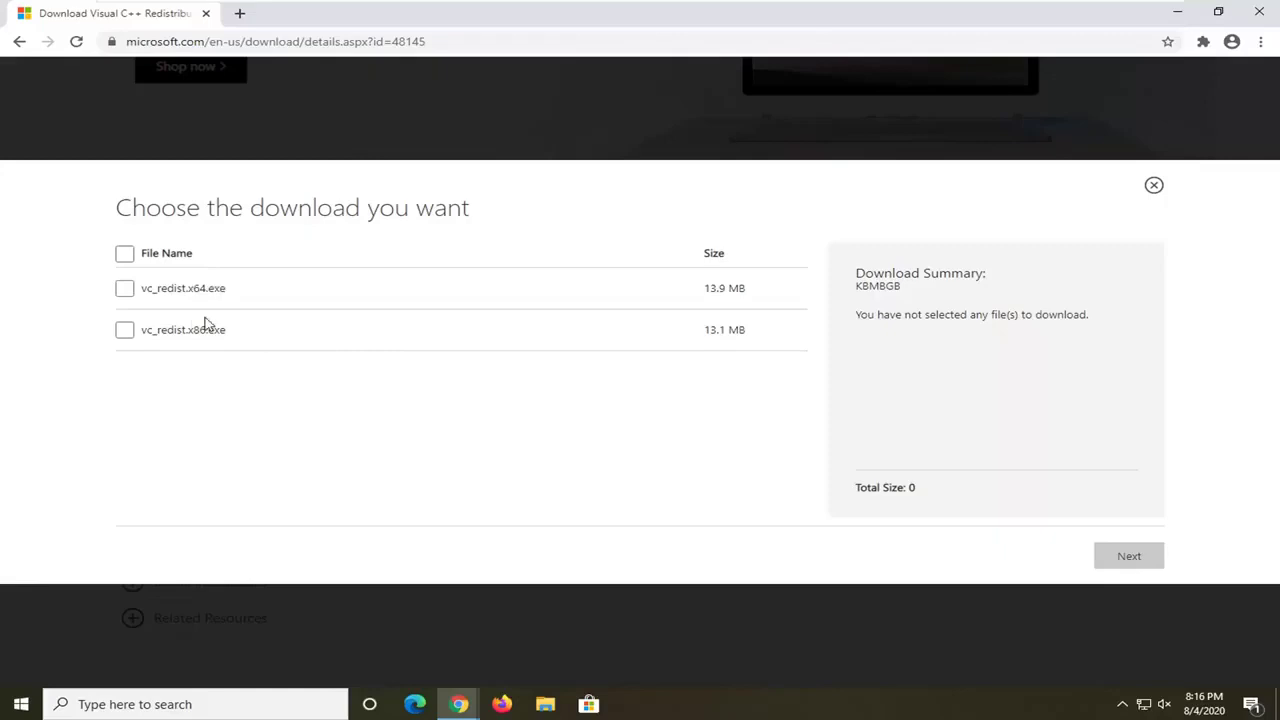
left_click(125, 330)
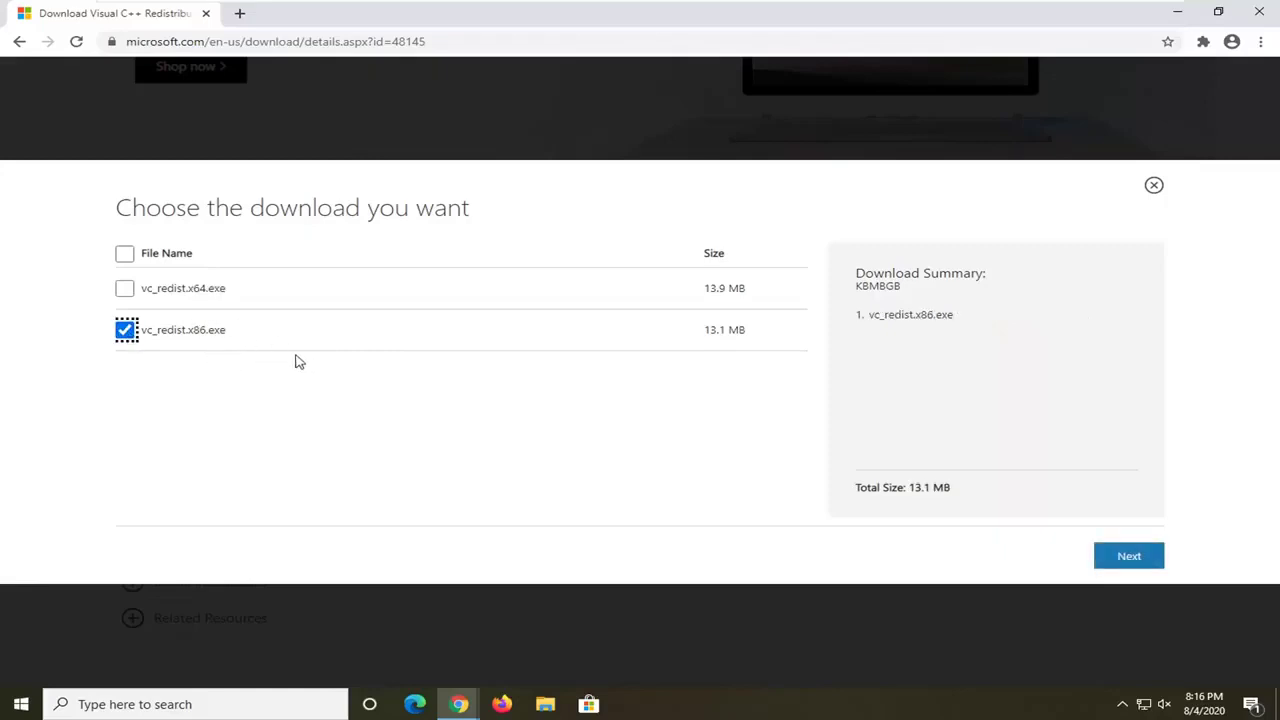
left_click_drag(186, 290, 232, 297)
left_click(278, 298)
left_click(1133, 560)
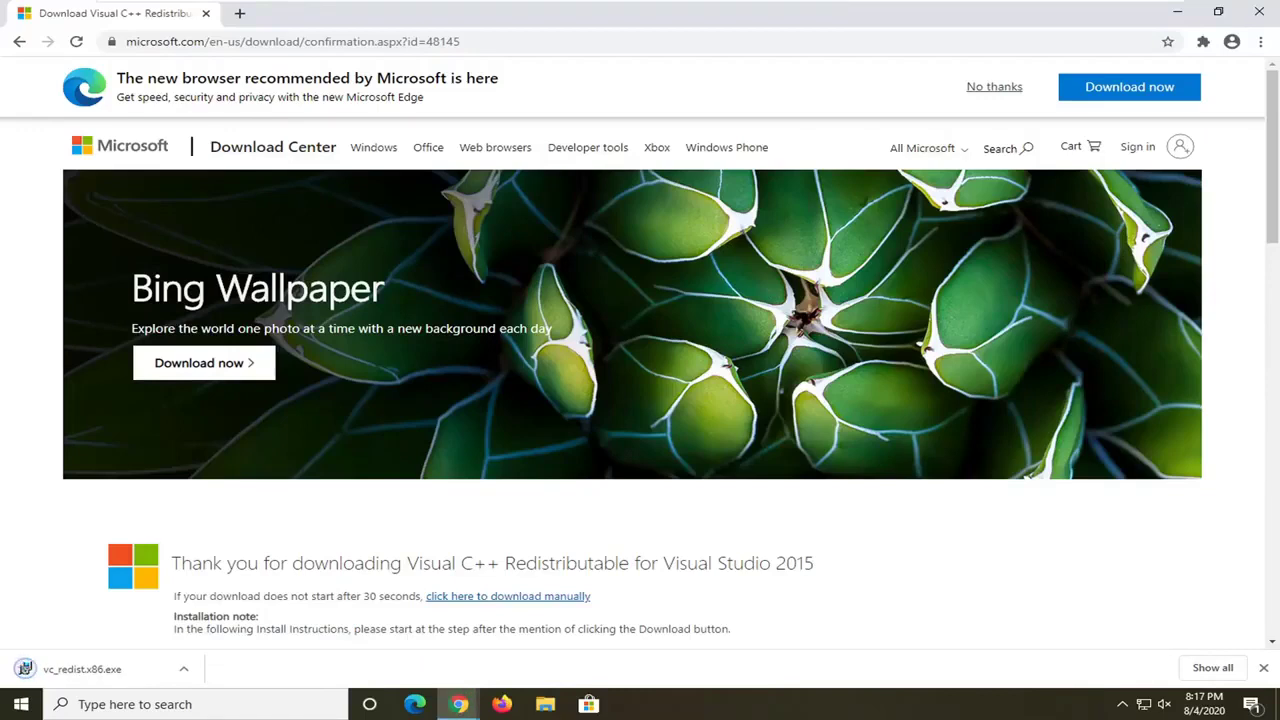
Run the downloaded vc_redist.x86.exe, agree to the license terms, try to install the redistributable, and close the setup.
left_click(84, 672)
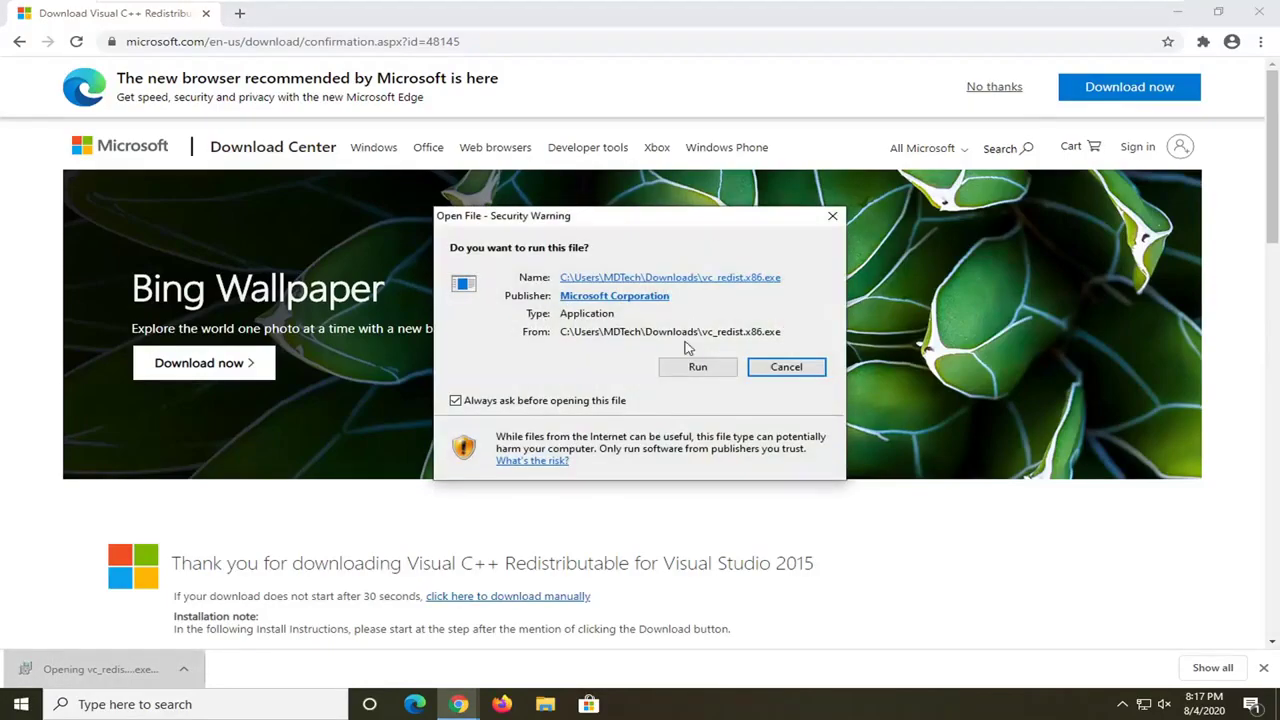
left_click(1178, 12)
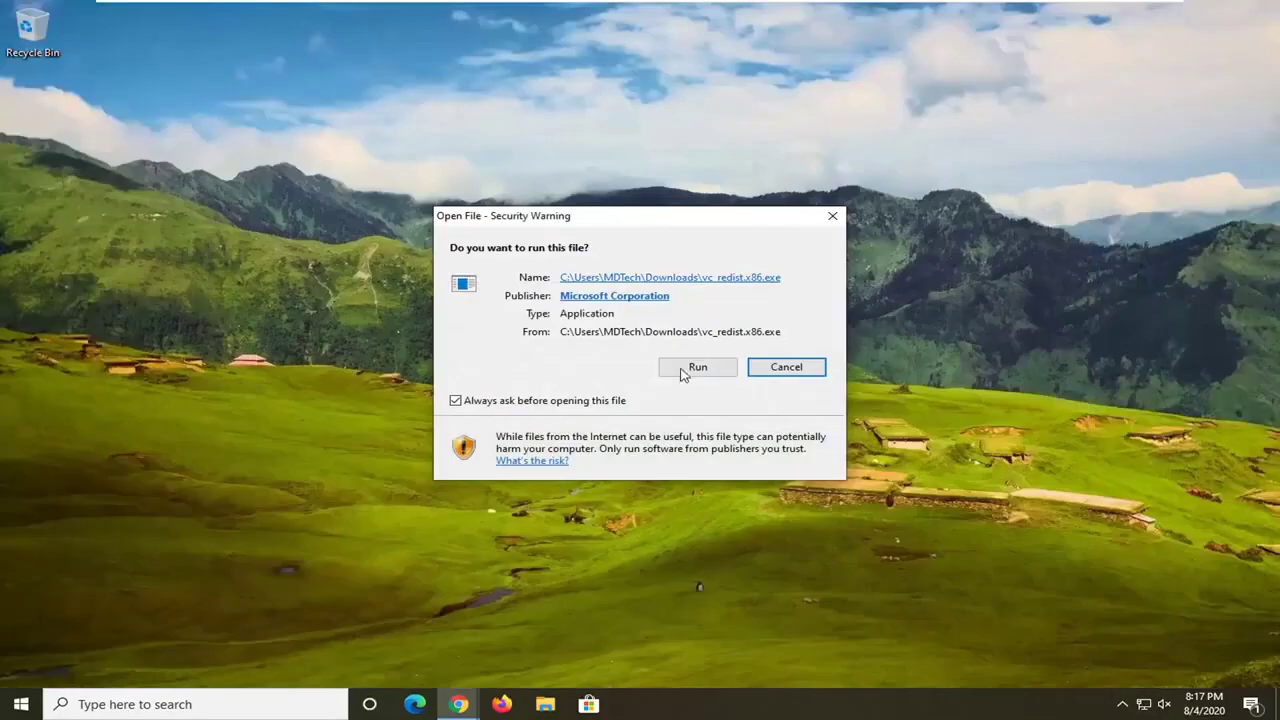
left_click(690, 368)
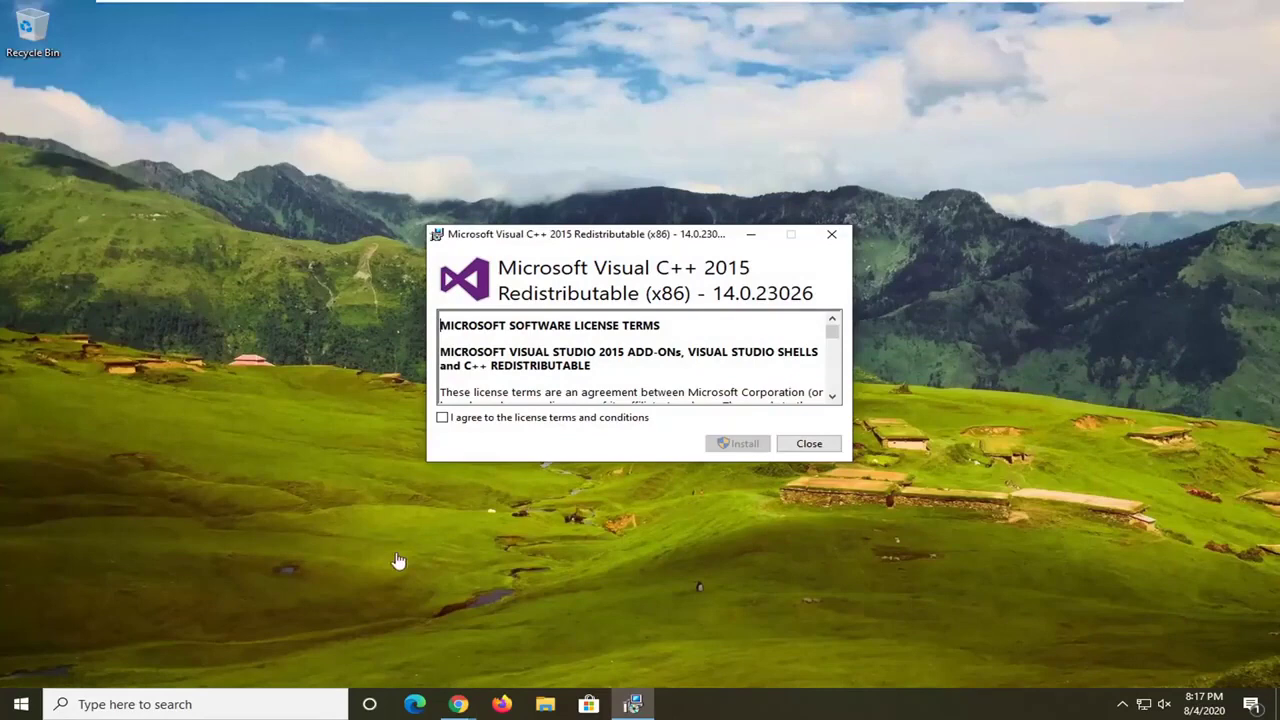
left_click(560, 418)
left_click(740, 444)
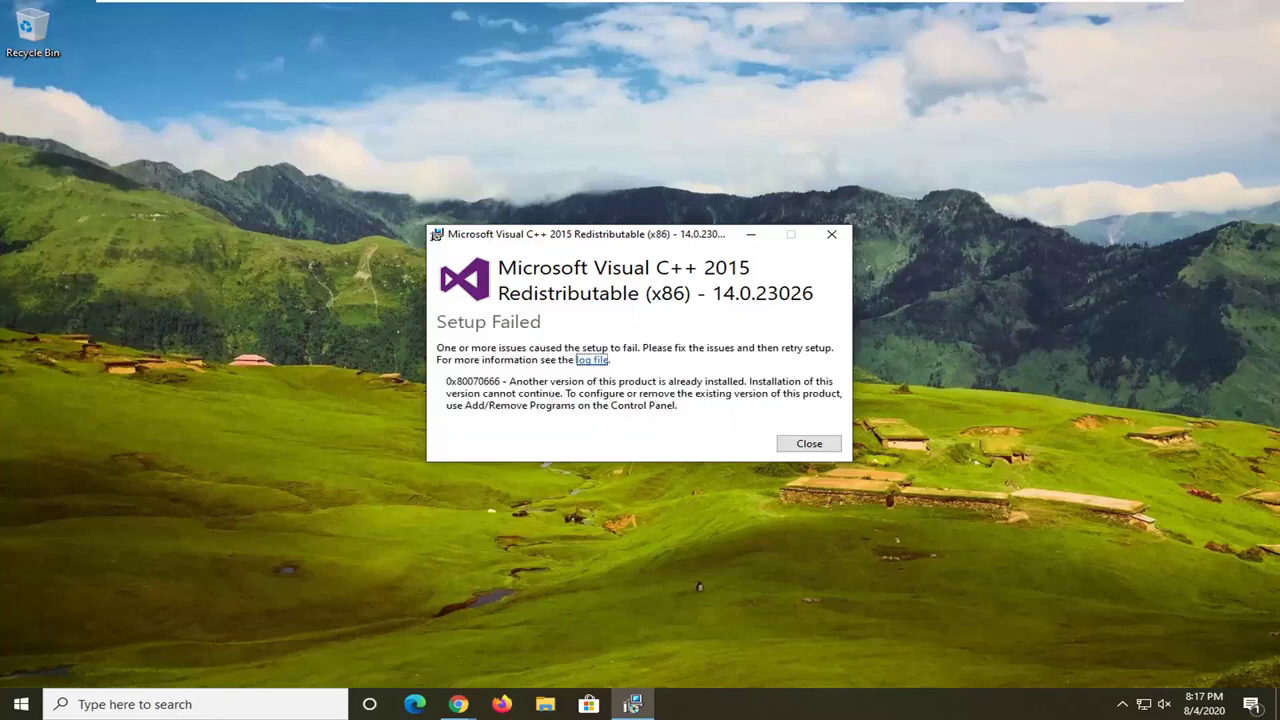
left_click(810, 444)
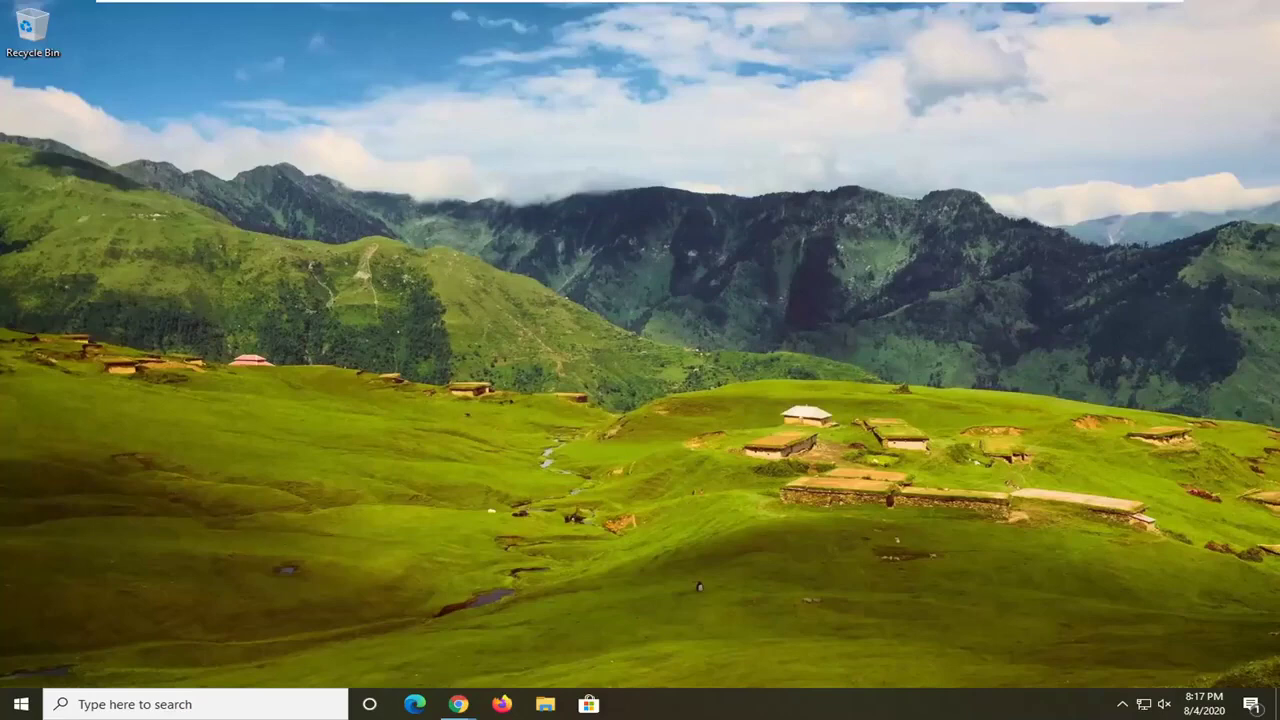
Search Windows for "cmd" and open Command Prompt as administrator, allowing it to make changes to the device.
left_click(6, 710)
type("cmd")
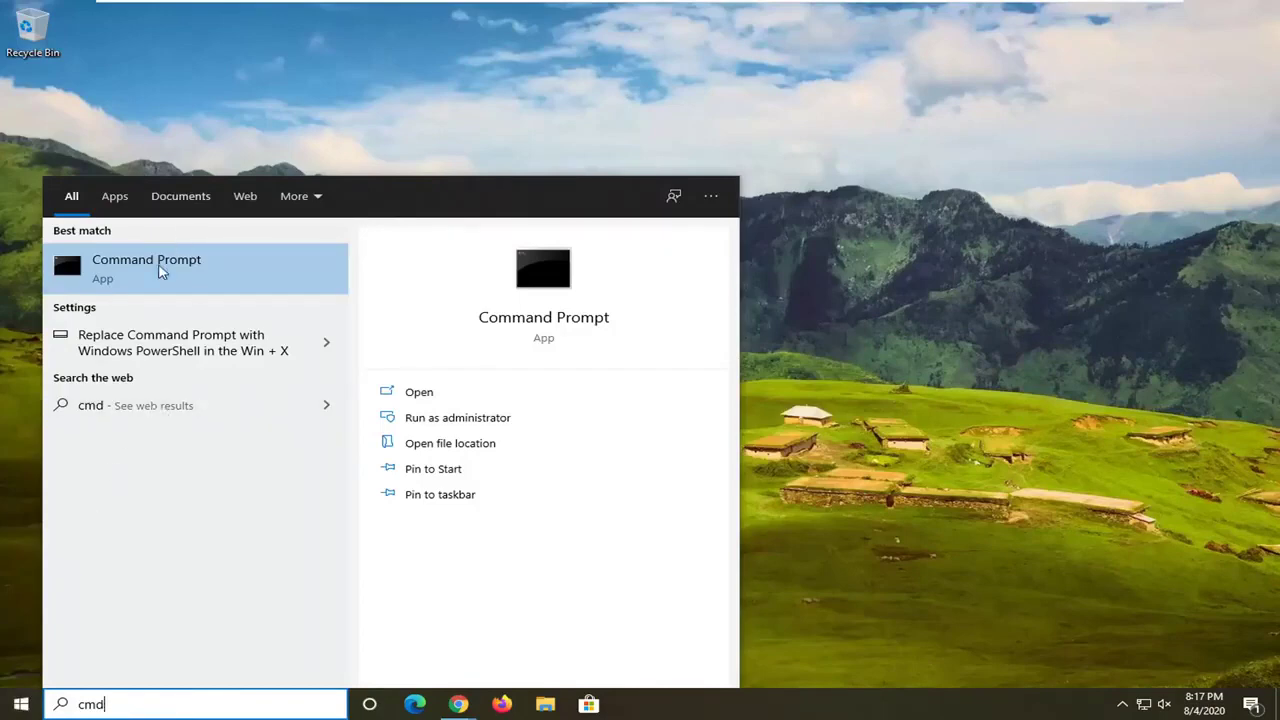
left_click(140, 275)
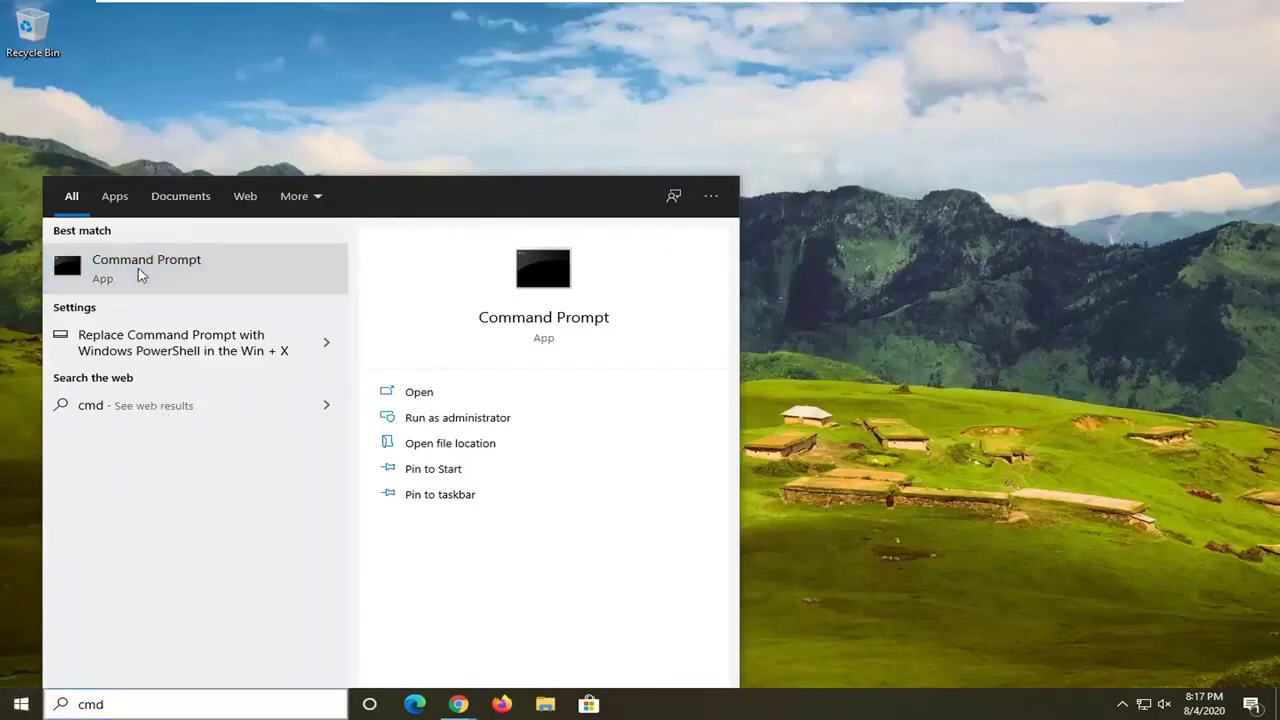
right_click(140, 275)
left_click(226, 286)
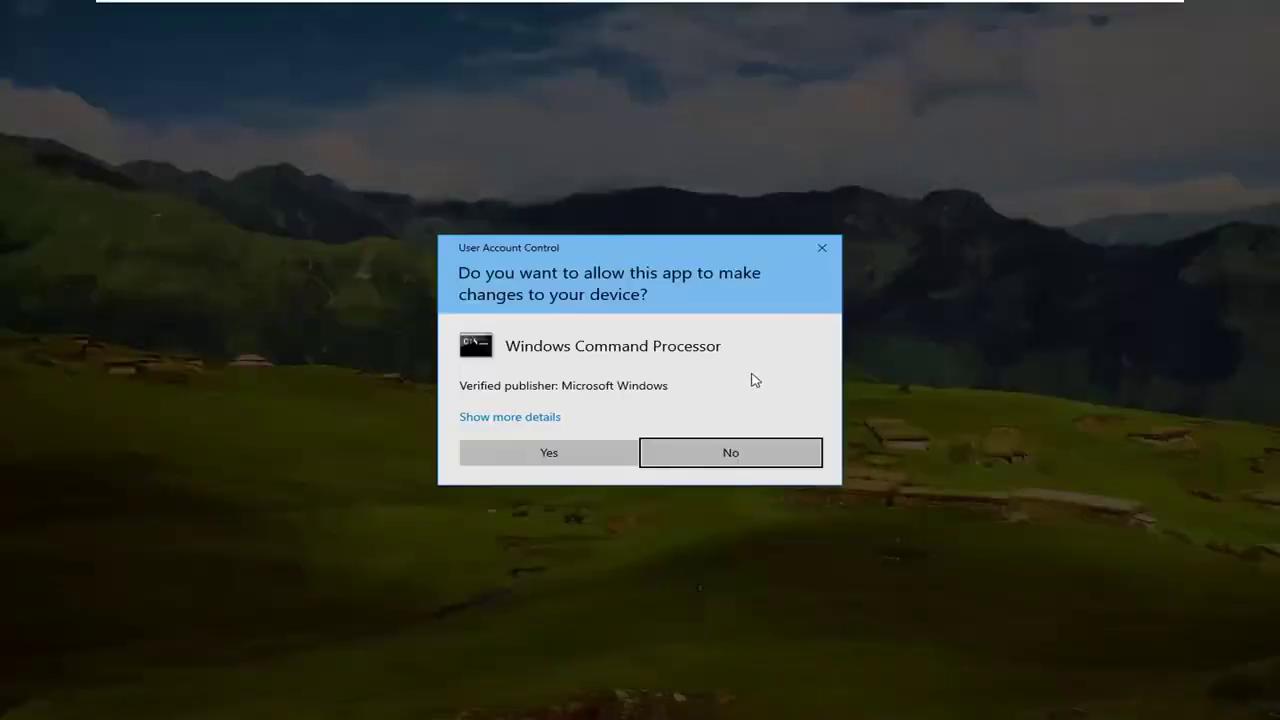
left_click(530, 455)
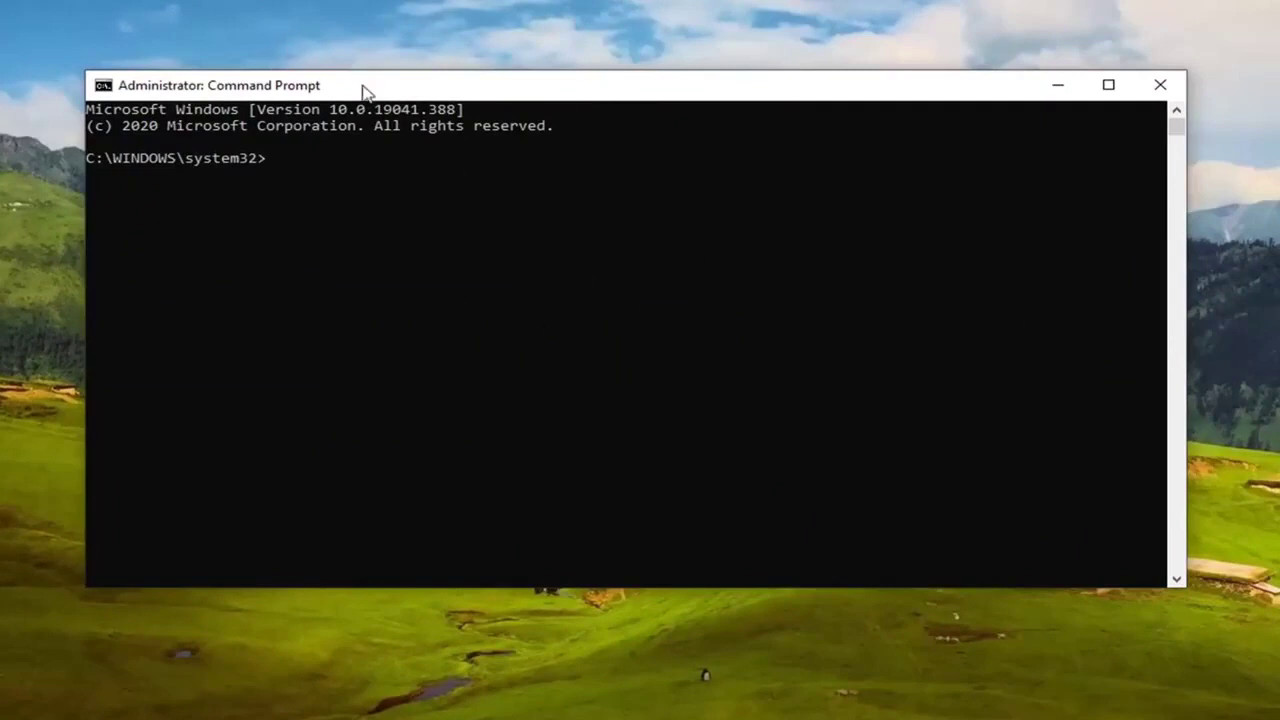
Paste and run the command "sfc /scannow" in the elevated Command Prompt.
right_click(637, 91)
mouse_move(781, 254)
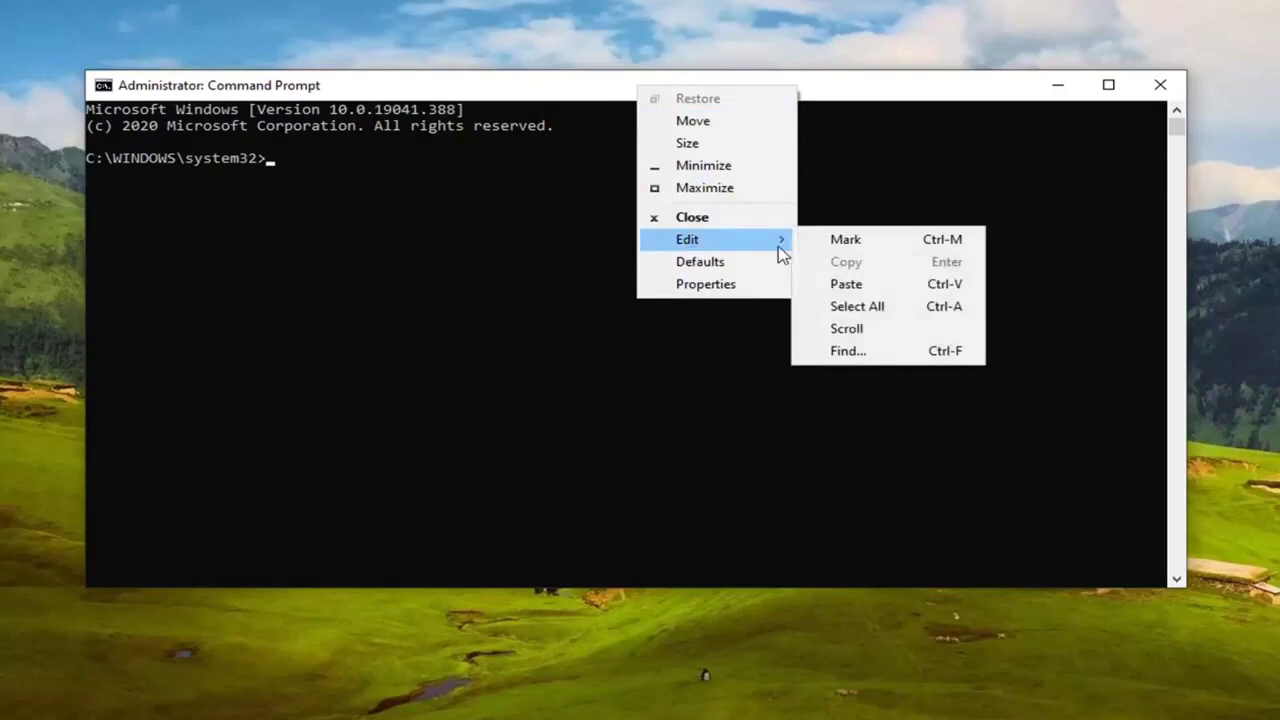
left_click(846, 284)
key("Return")
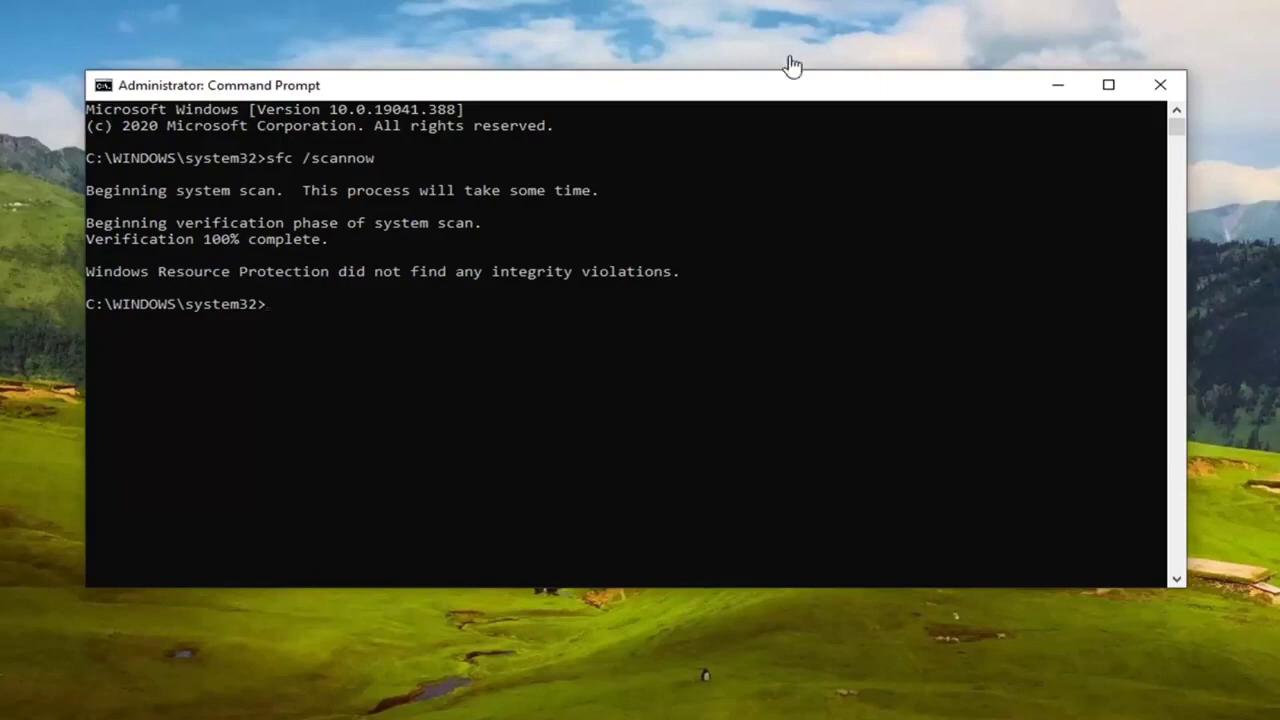
Paste and run "DISM.exe /Online /Cleanup-image /Restorehealth", and close Command Prompt once the operation completes.
right_click(630, 90)
mouse_move(688, 240)
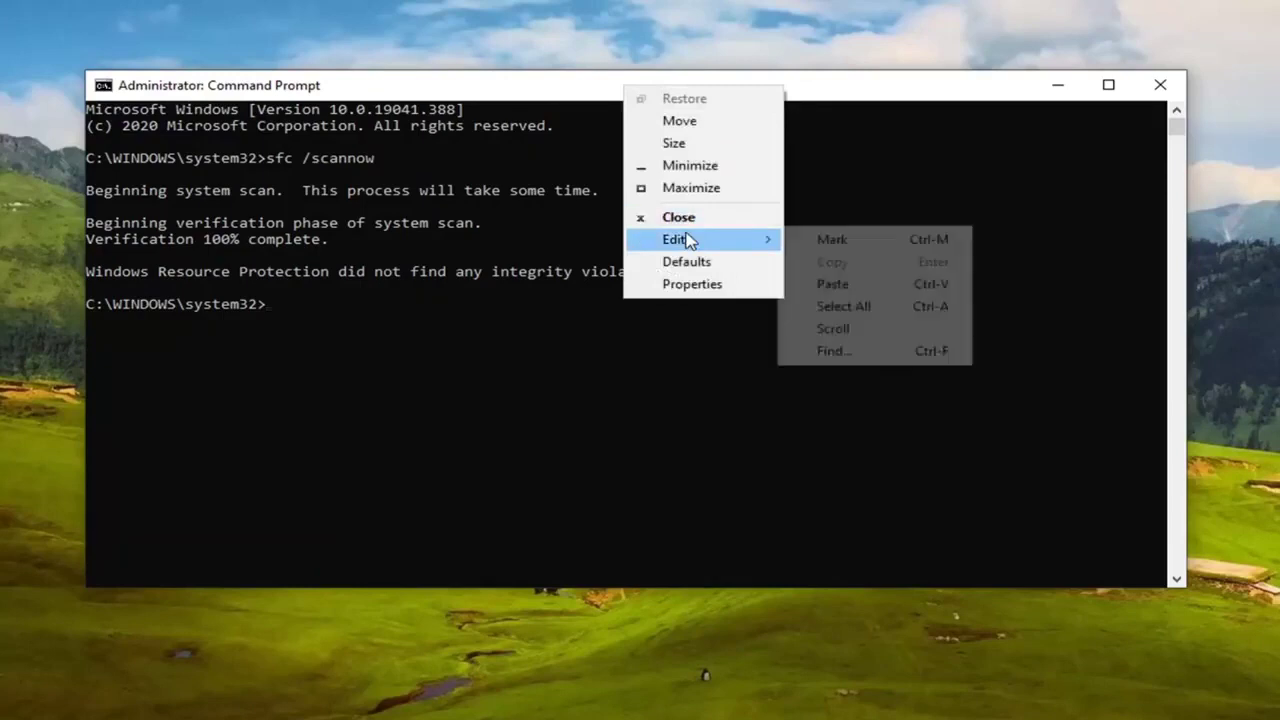
left_click(812, 284)
key("Return")
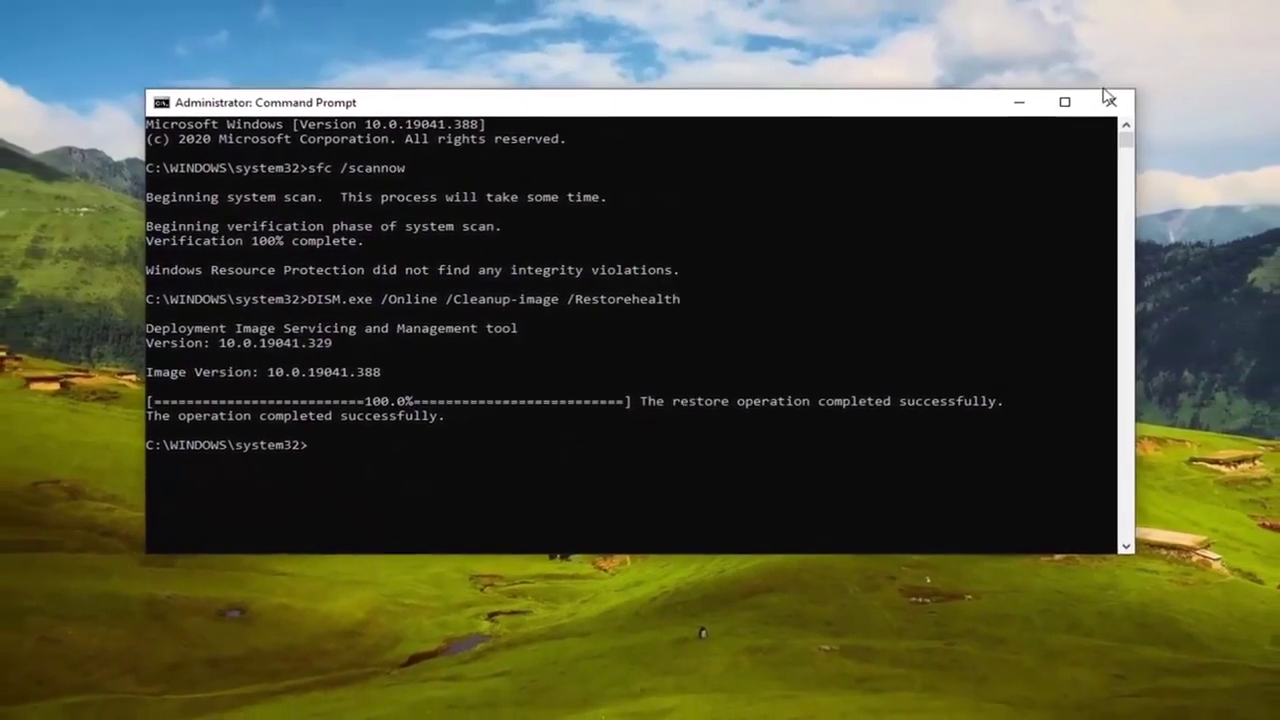
left_click(1108, 97)
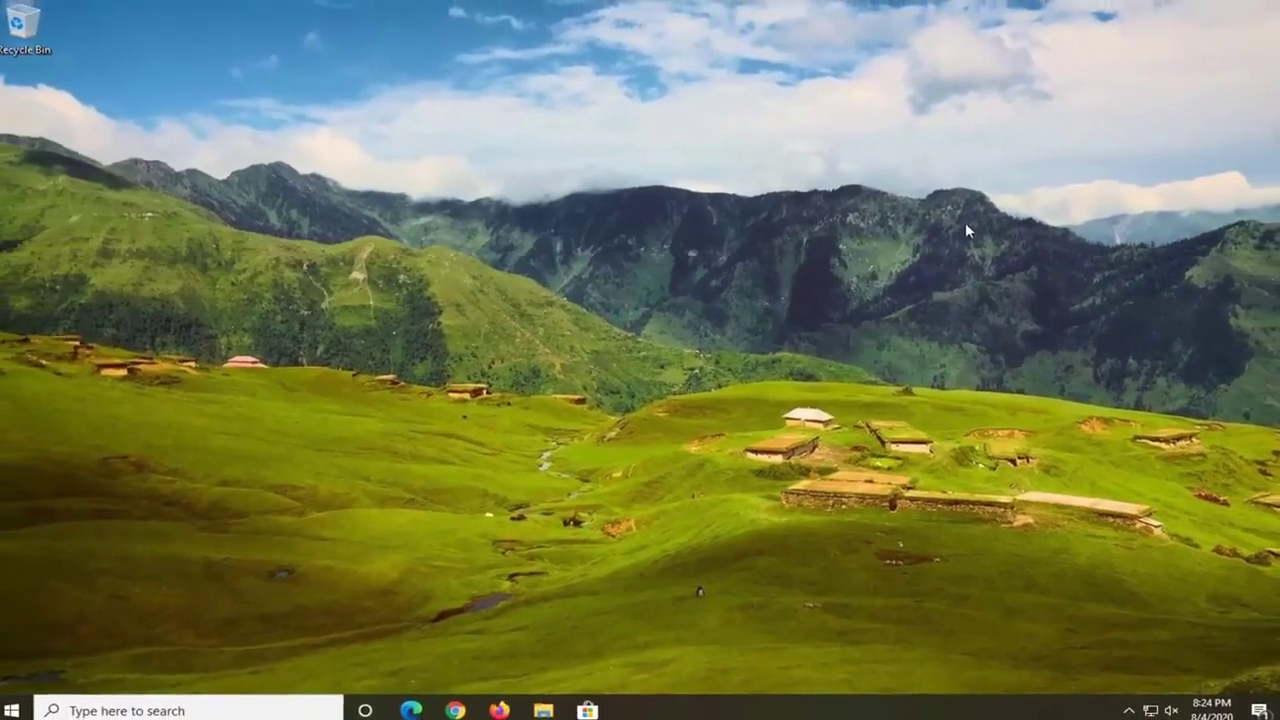